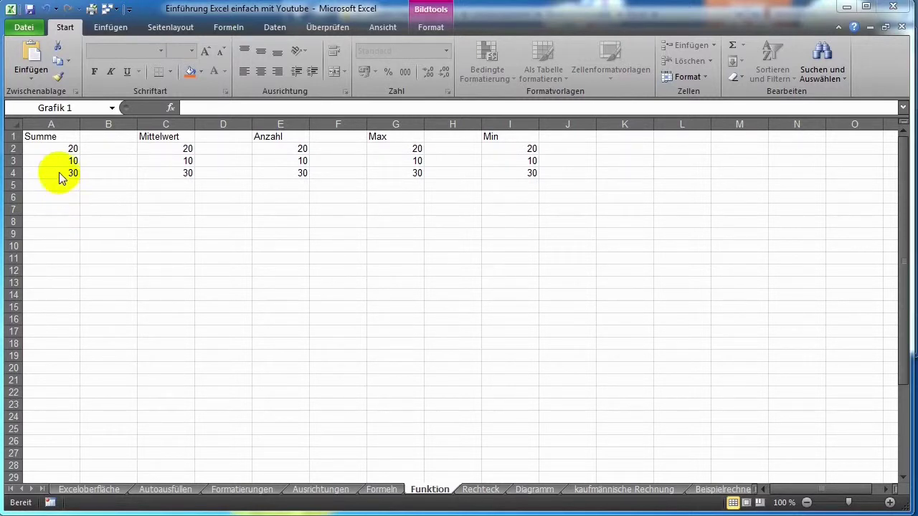
Select A2:A4 (20, 10, 30) to read their sum, average and count in the status bar.
drag(64, 149, 70, 177)
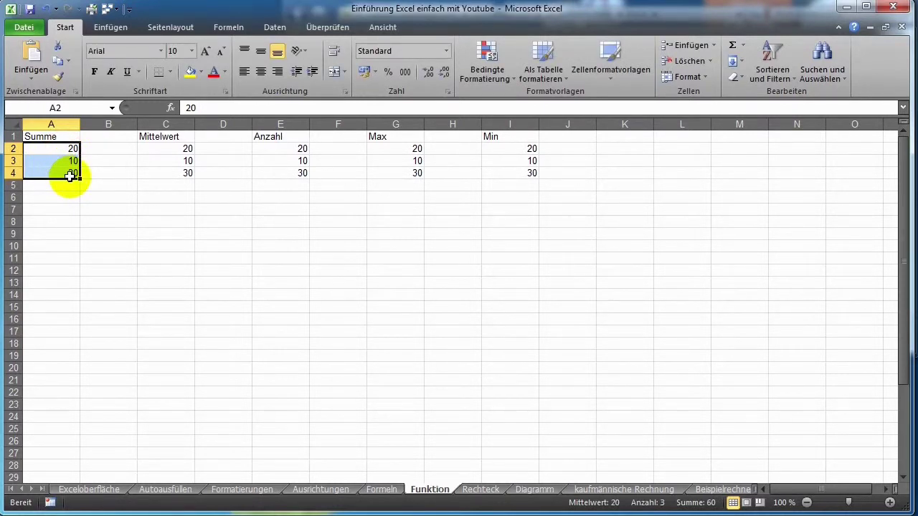
Enter =A2+A3+A4 in cell A6 to total the Summe values as 60.
click(63, 197)
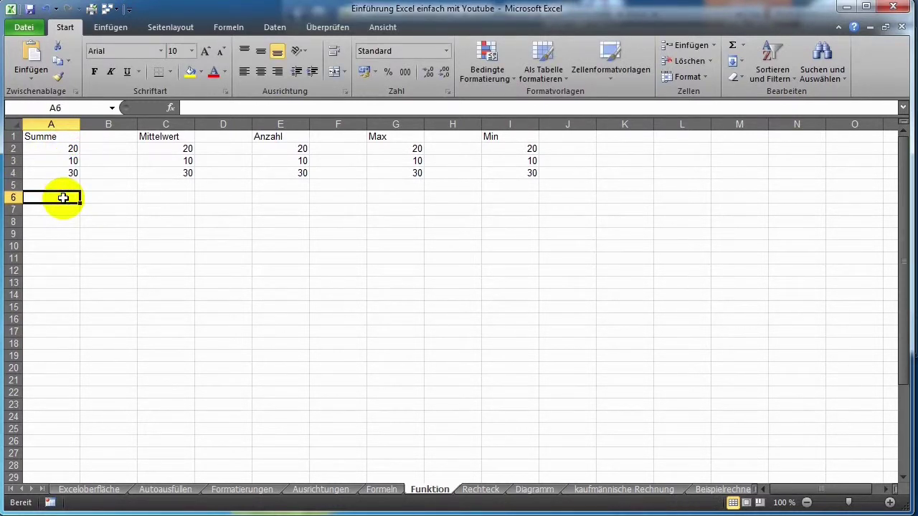
text(=)
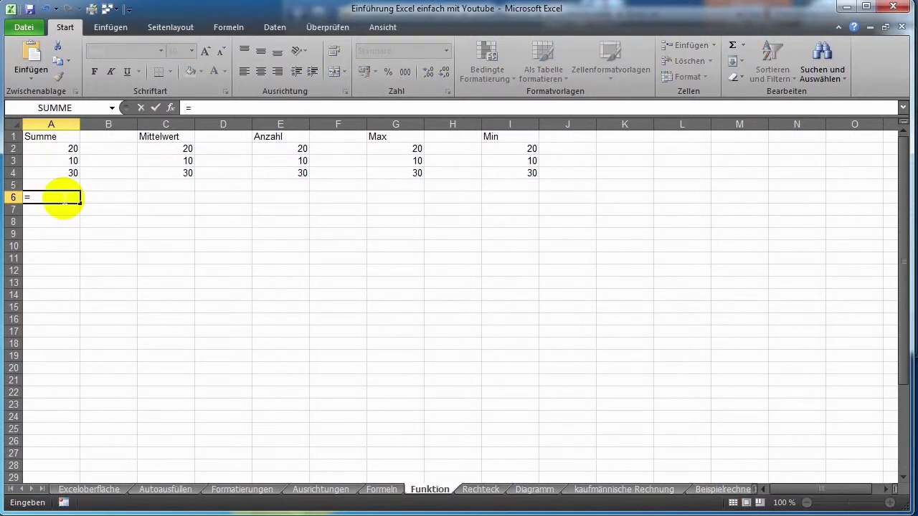
click(42, 148)
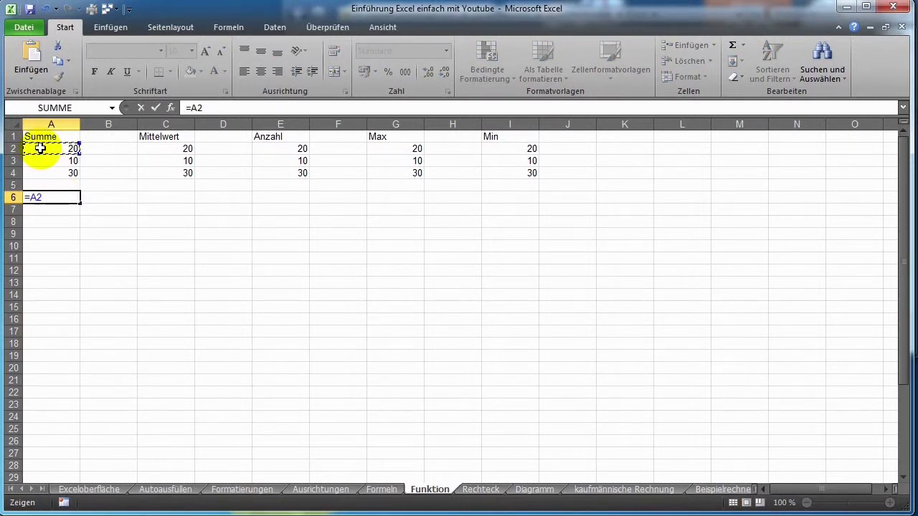
text(+)
click(48, 161)
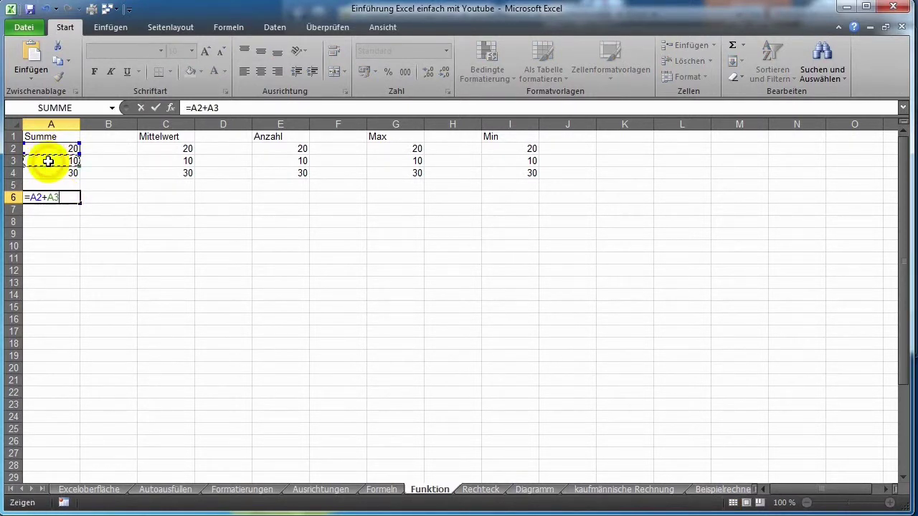
text(+)
click(50, 173)
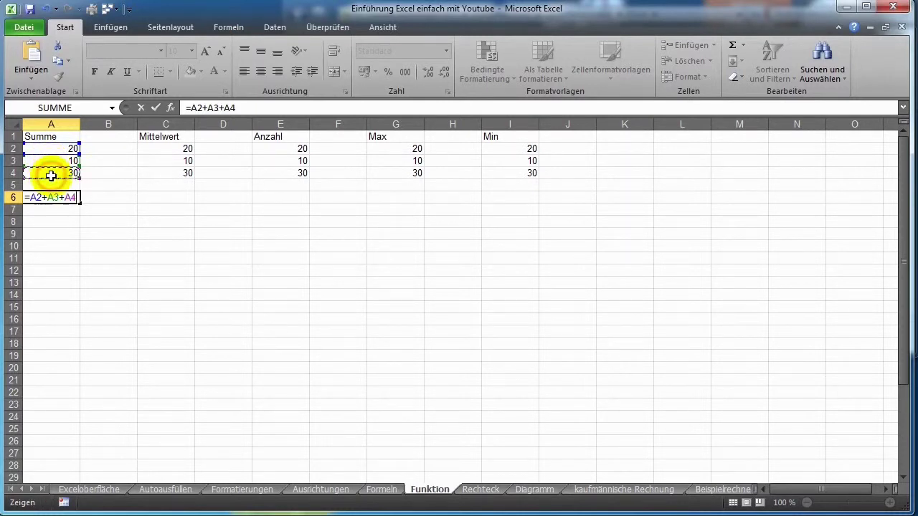
key(Return)
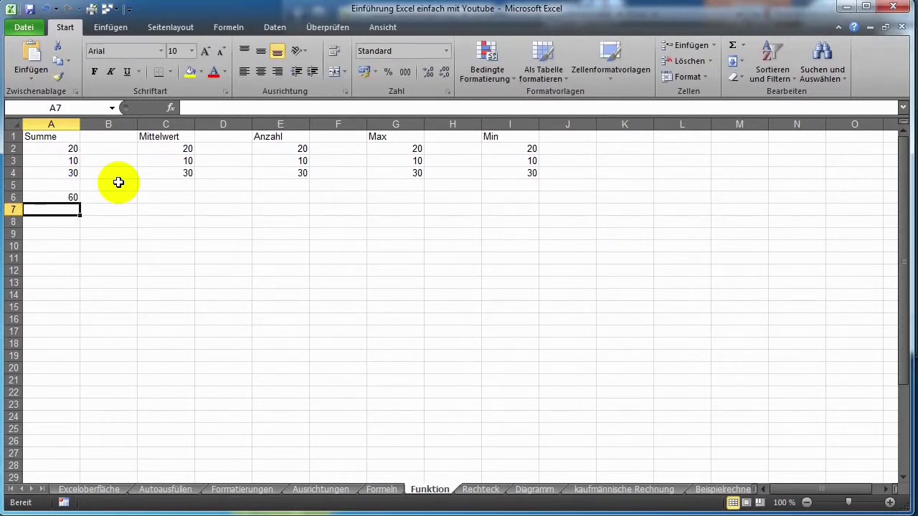
Enter =SUMME(A2:A4) in cell A5, which also returns 60.
click(65, 185)
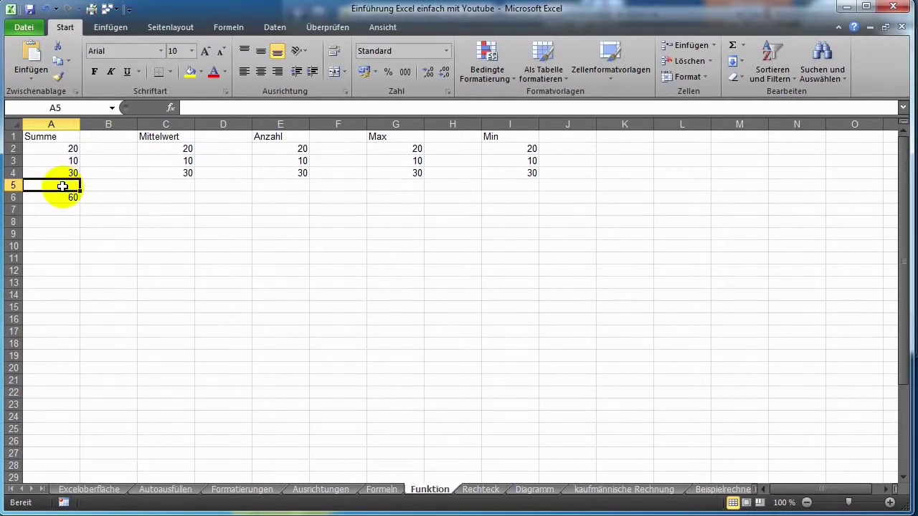
text(=)
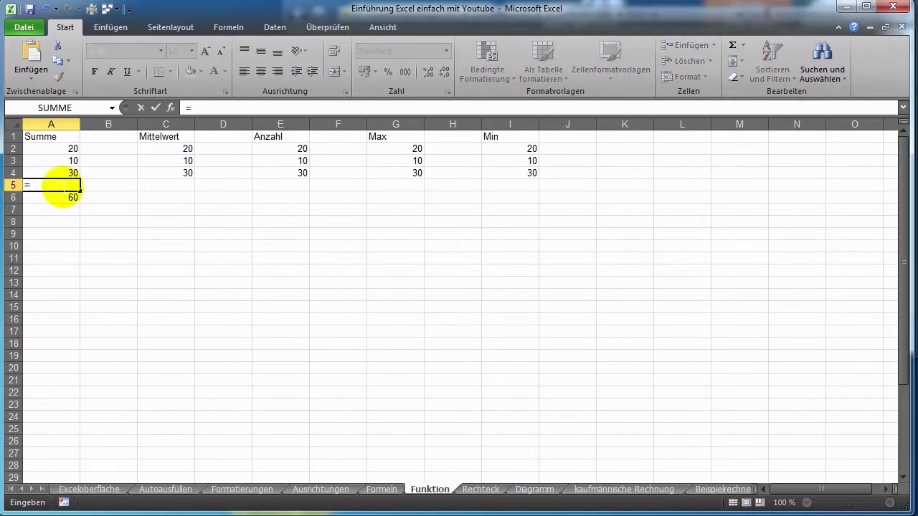
text(summe)
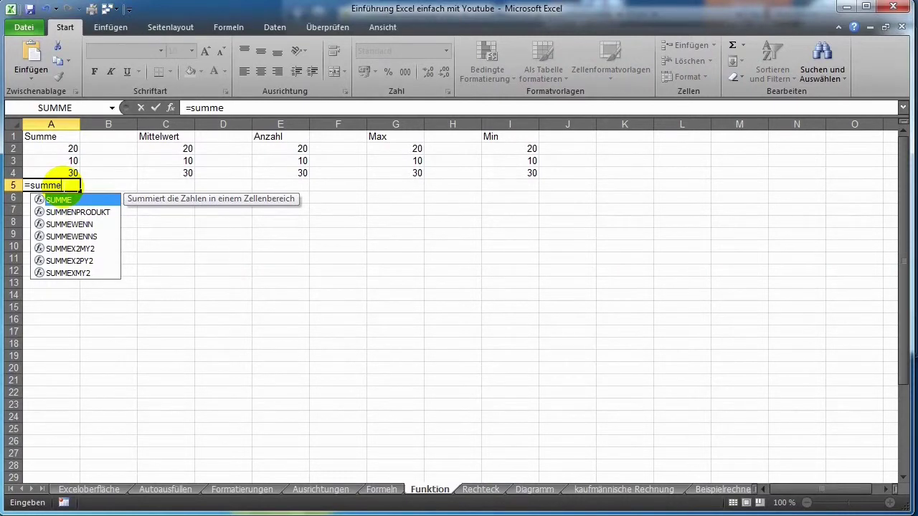
text(()
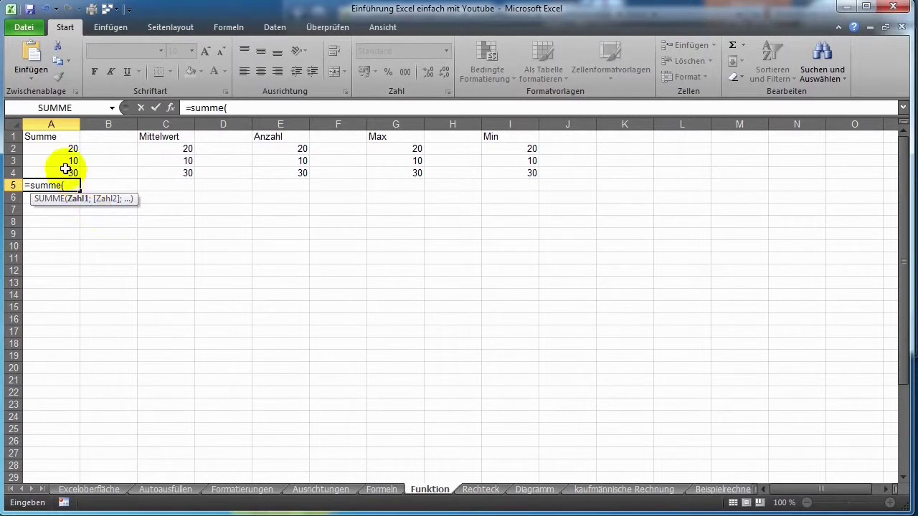
drag(60, 148, 56, 172)
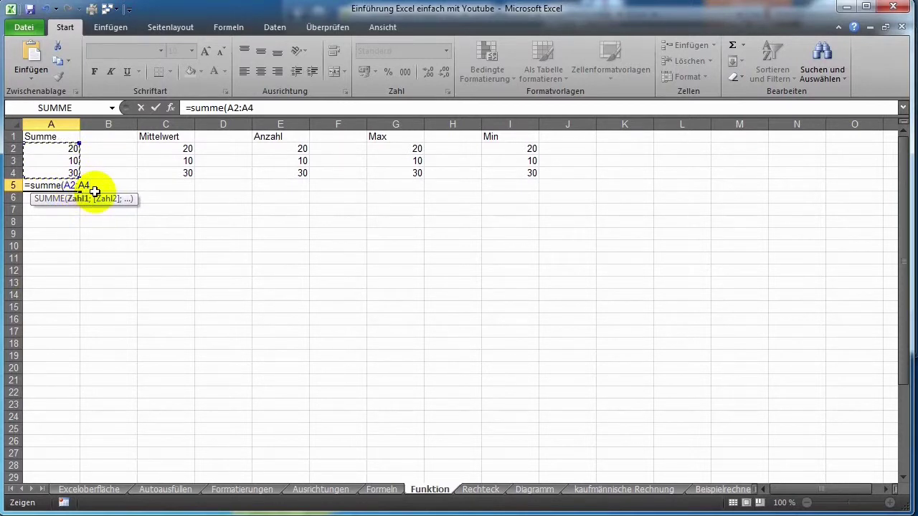
text())
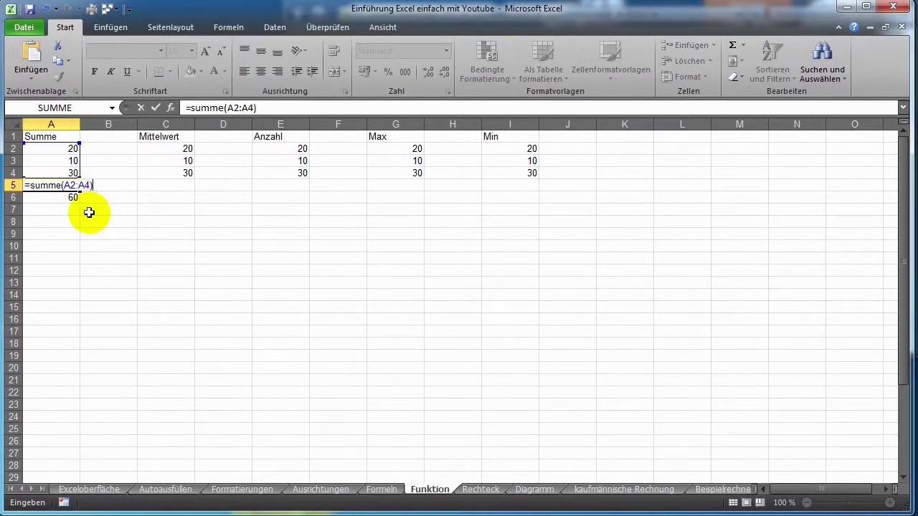
key(Return)
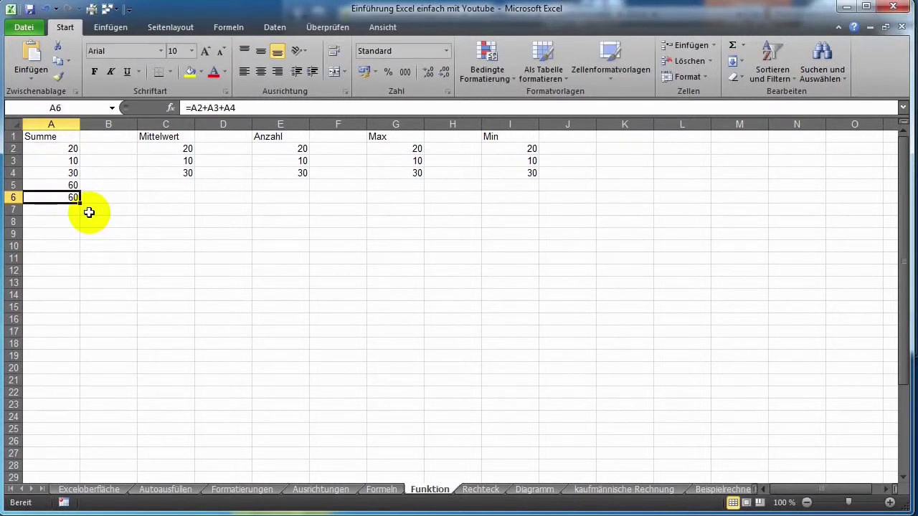
Prefix apostrophes so A5 shows =SUMME(A2:A4) and A6 shows =A2+A3+A4 as text.
click(57, 186)
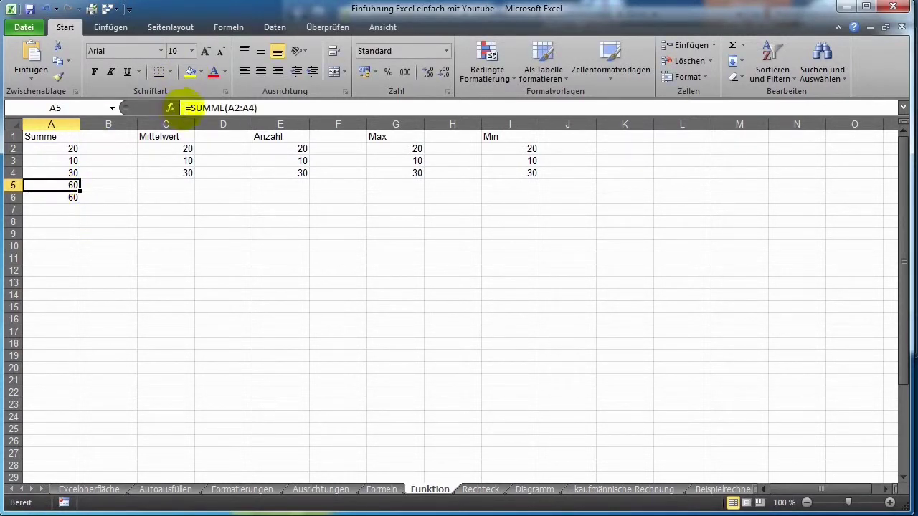
click(192, 108)
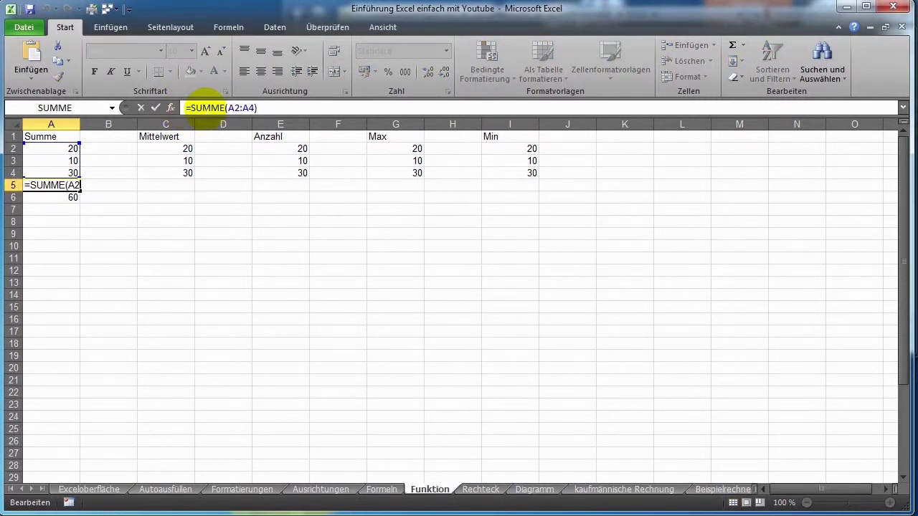
text(')
key(Return)
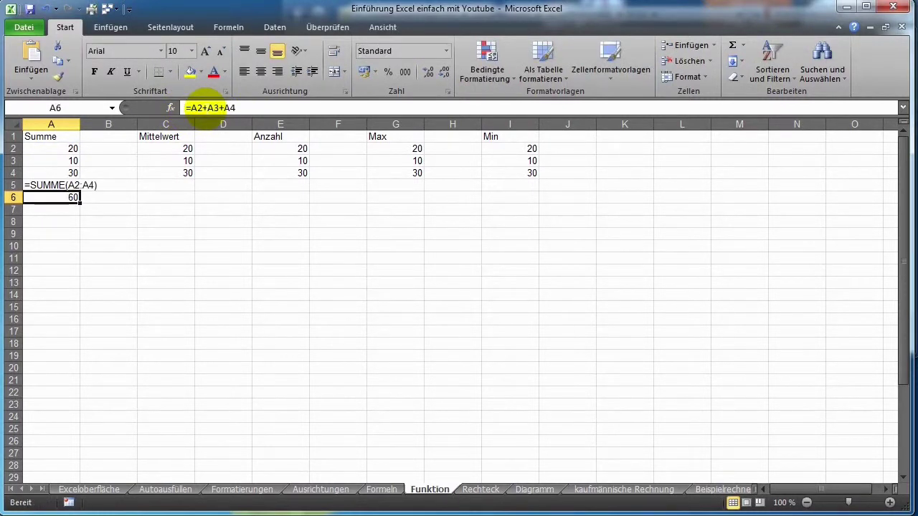
click(185, 108)
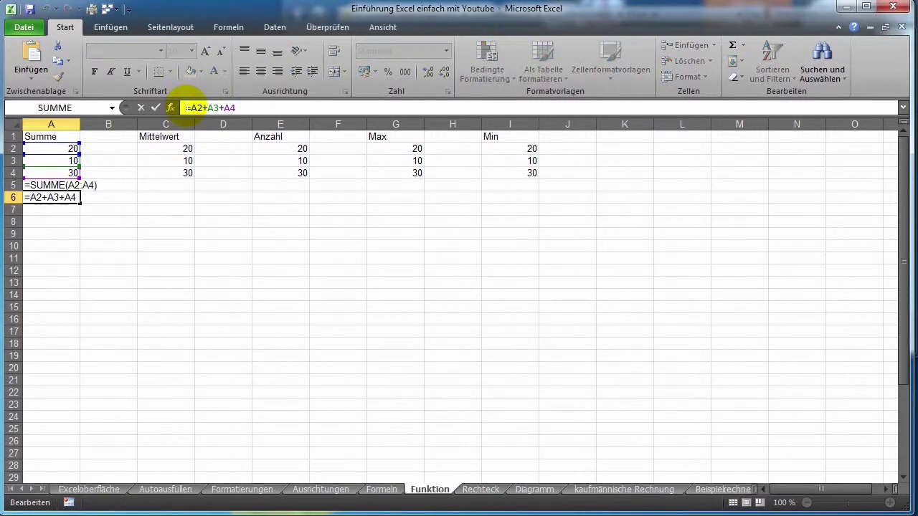
text(')
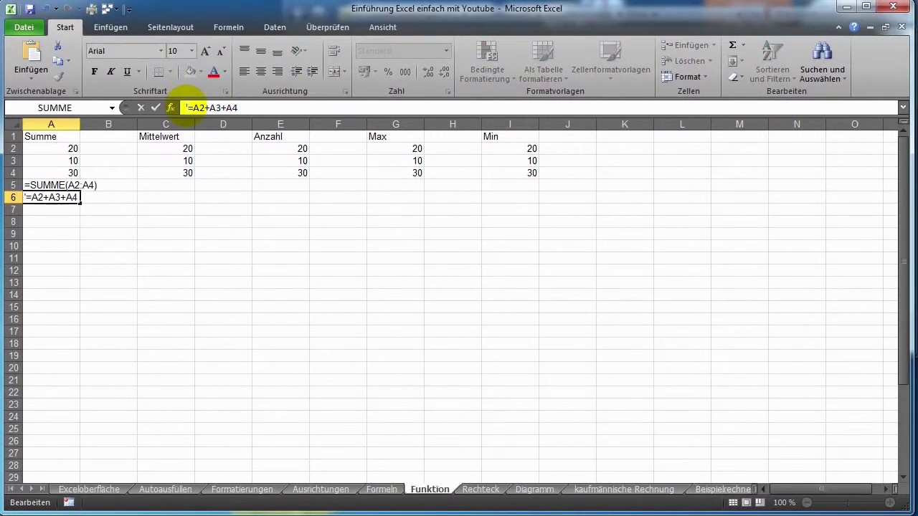
key(Return)
click(84, 242)
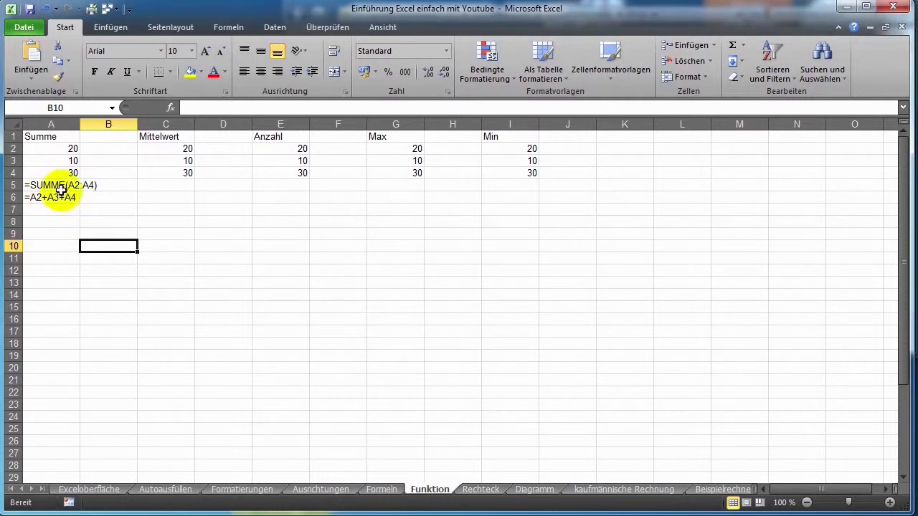
drag(106, 148, 111, 429)
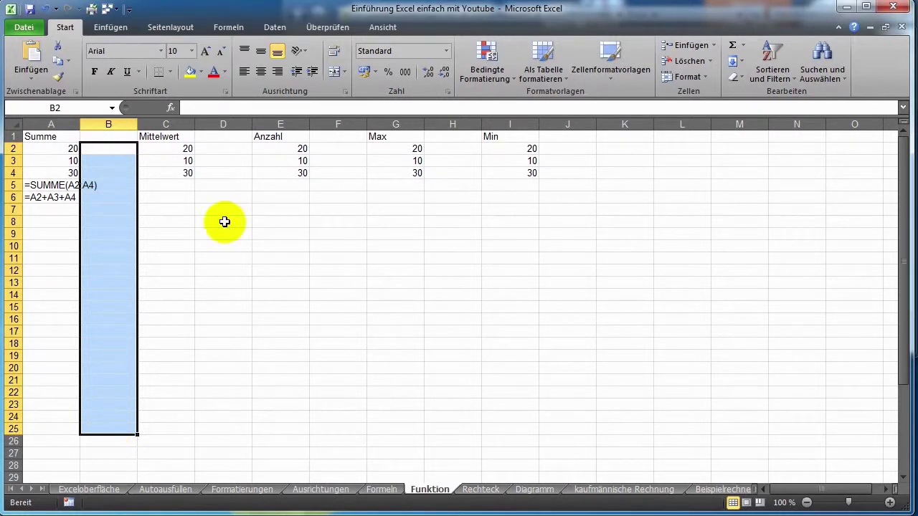
drag(369, 256, 381, 331)
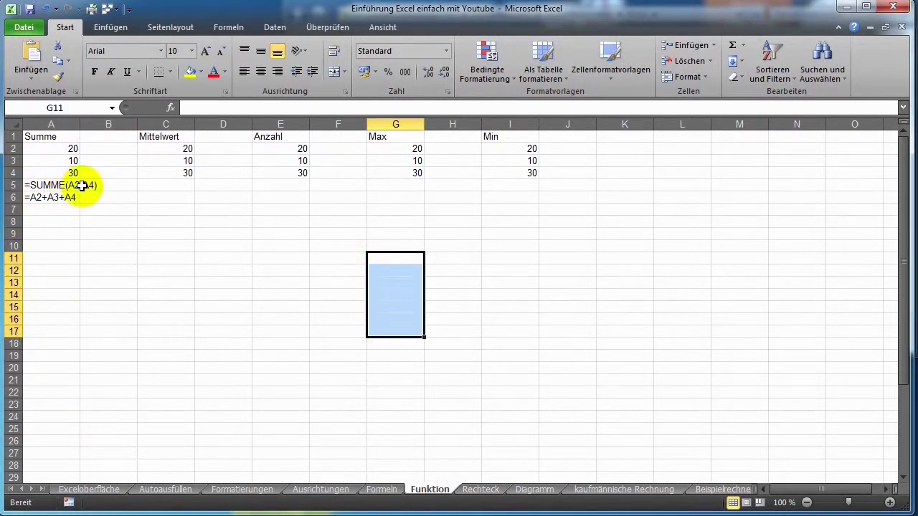
click(180, 184)
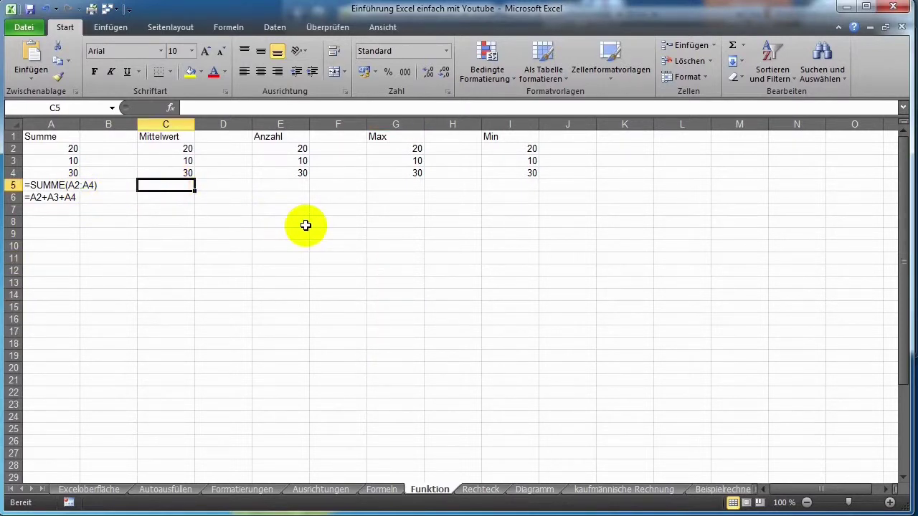
Enter =Mittelwert(C2:C4) in C5 to get 20, then check C2:C4 in the status bar.
text(=)
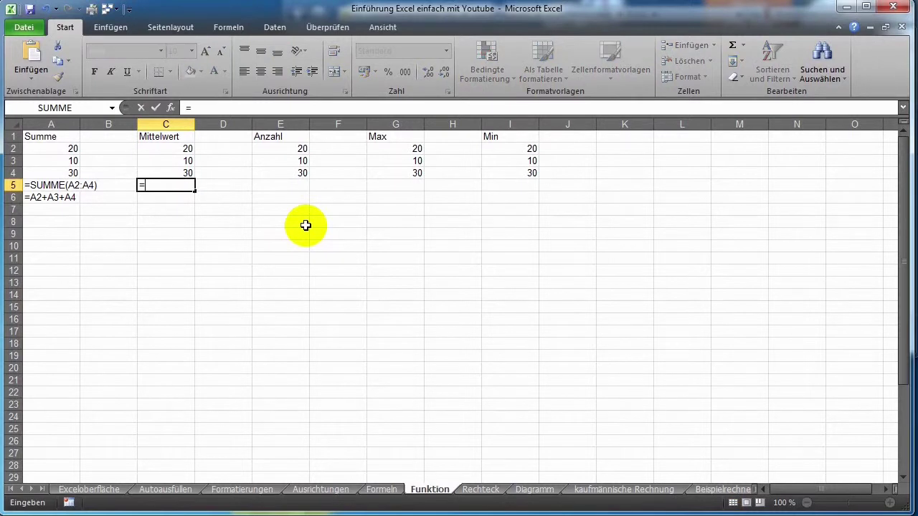
text(Mitt)
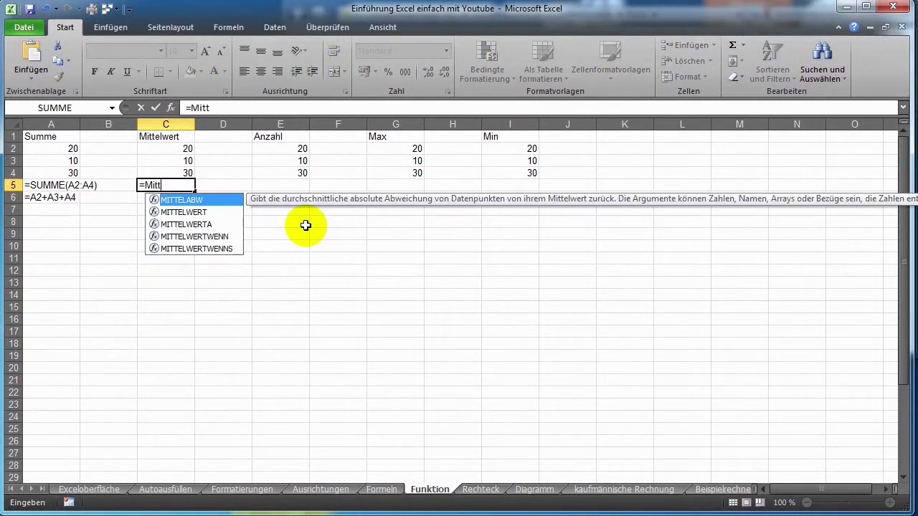
text(elwert)
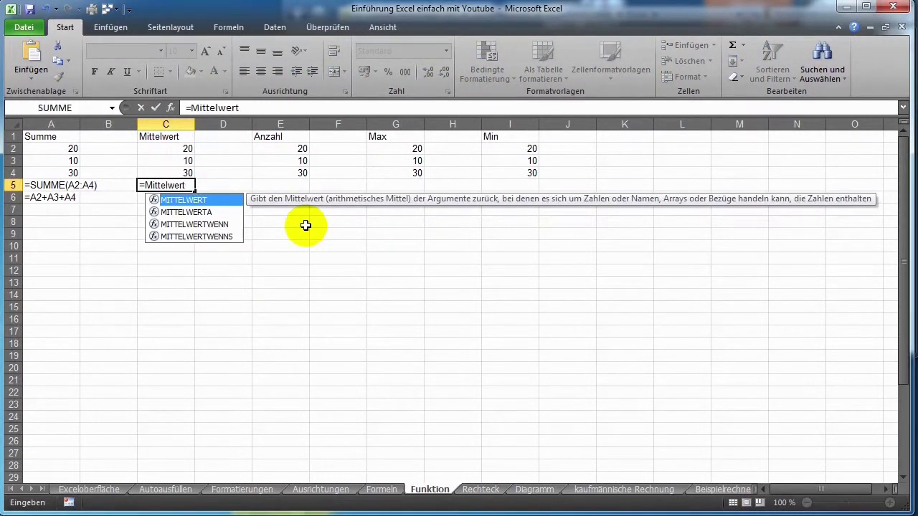
text(()
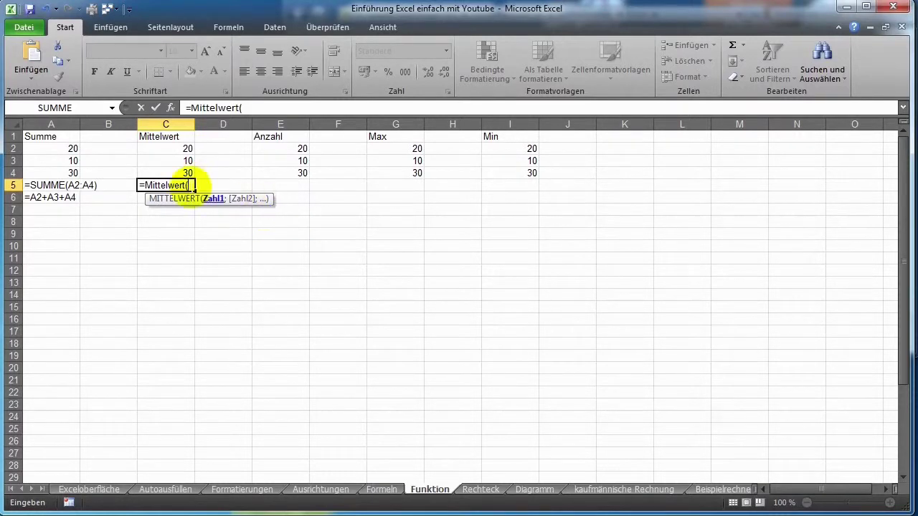
drag(184, 148, 185, 169)
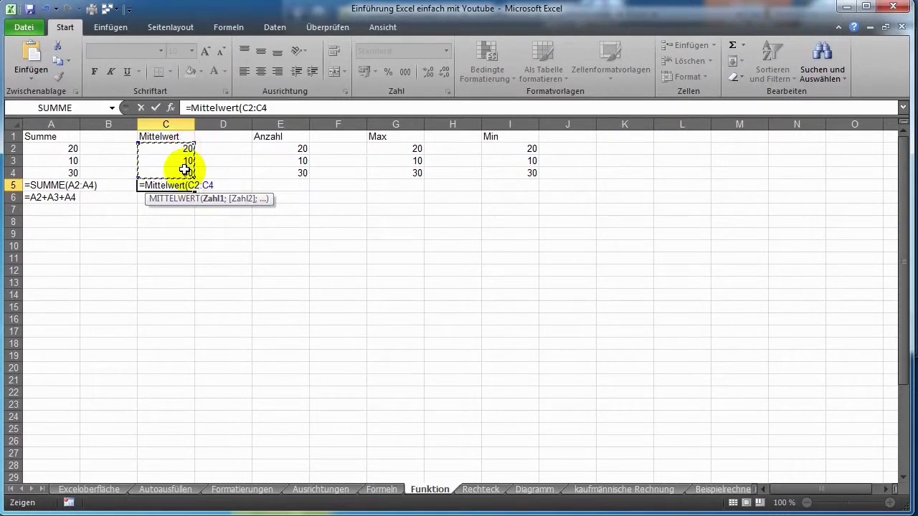
text())
key(Return)
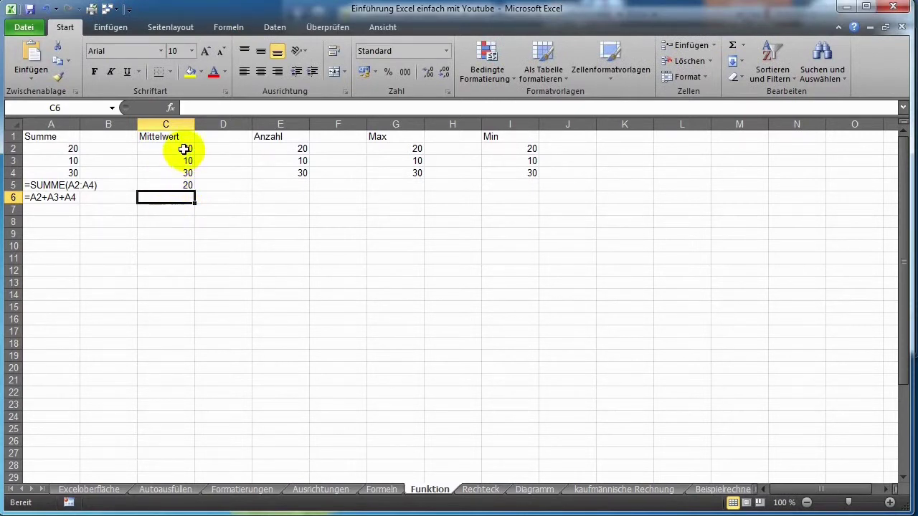
drag(183, 149, 181, 173)
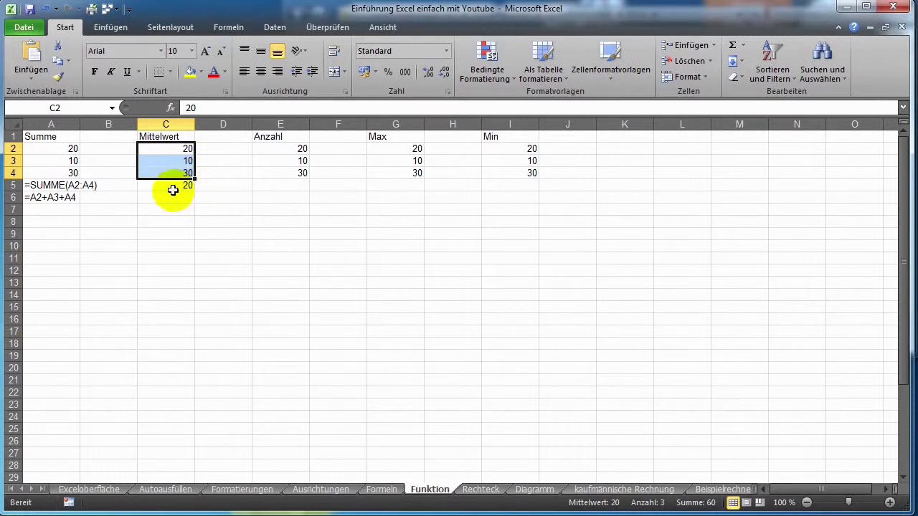
Prefix C5's formula with an apostrophe so =MITTELWERT(C2:C4) displays as text.
click(169, 187)
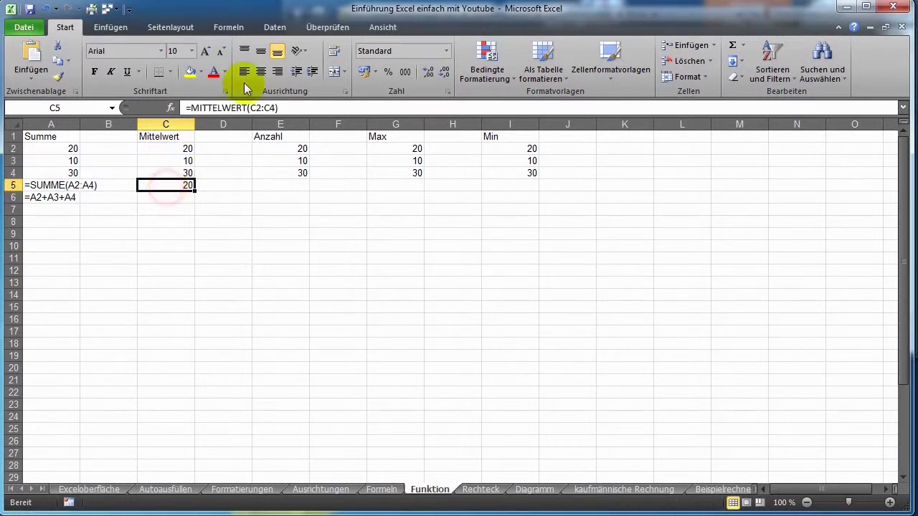
click(186, 108)
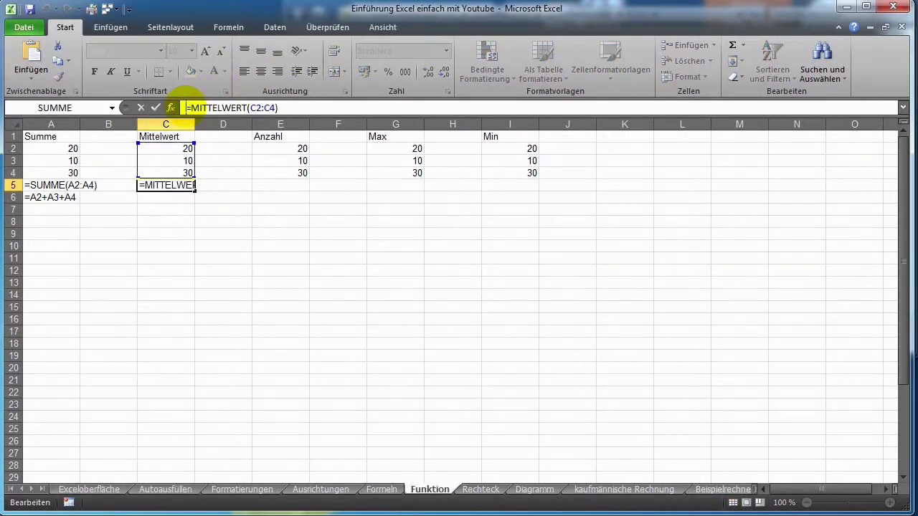
text(')
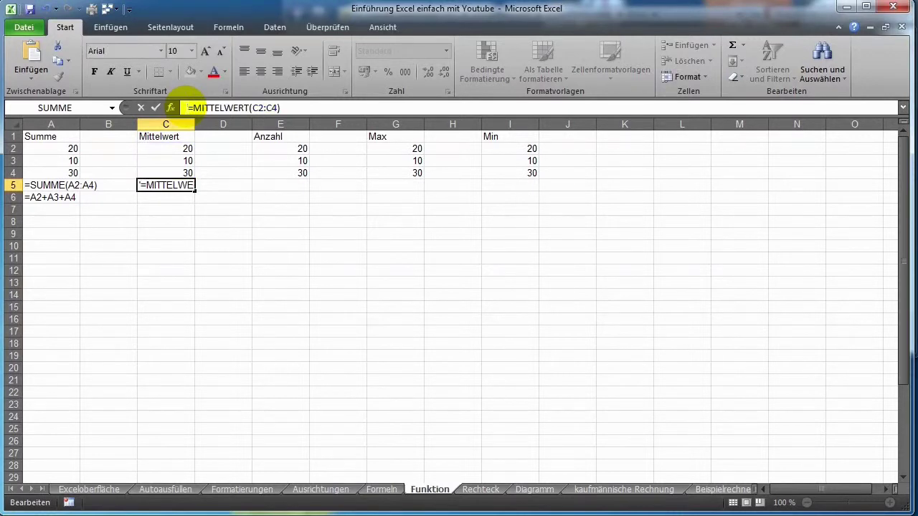
key(Return)
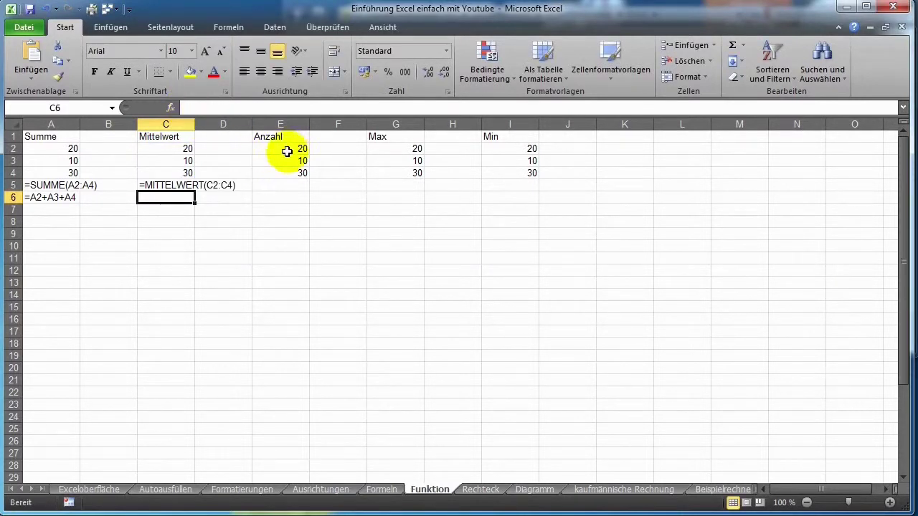
click(280, 185)
Enter =ANZAHL(E2:E4) in E5, then clear E3's value 10 so the count drops to 2.
text(=)
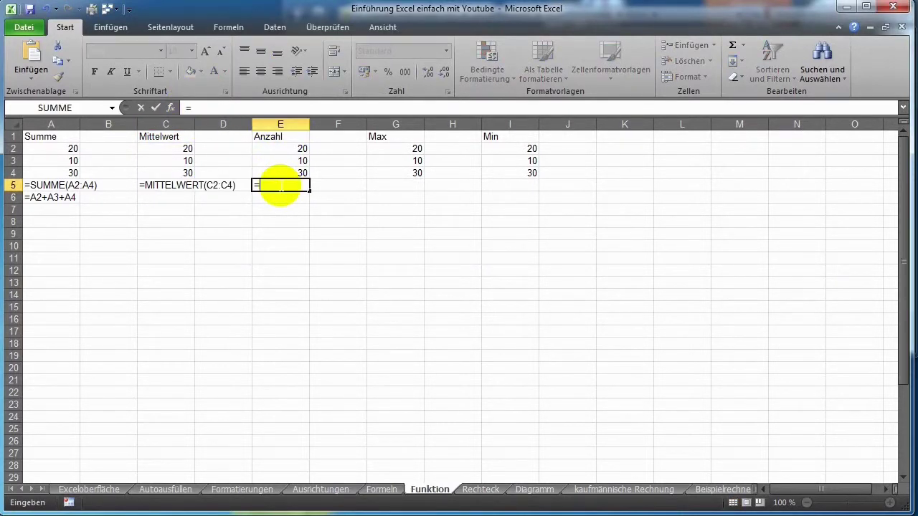
text(Anzahl)
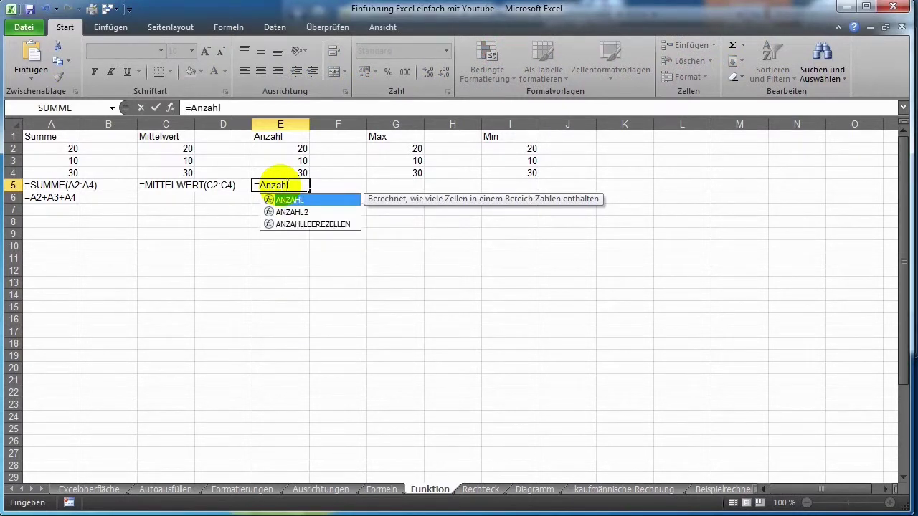
text(()
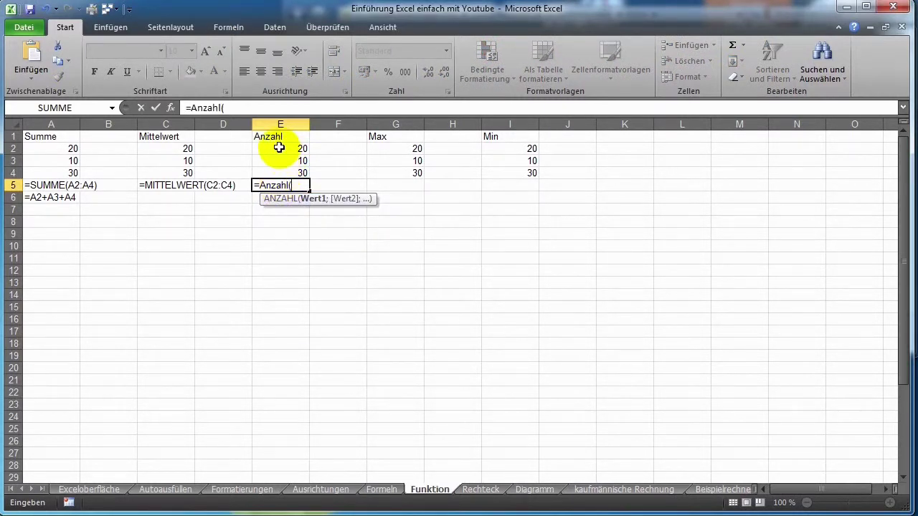
drag(279, 144, 278, 170)
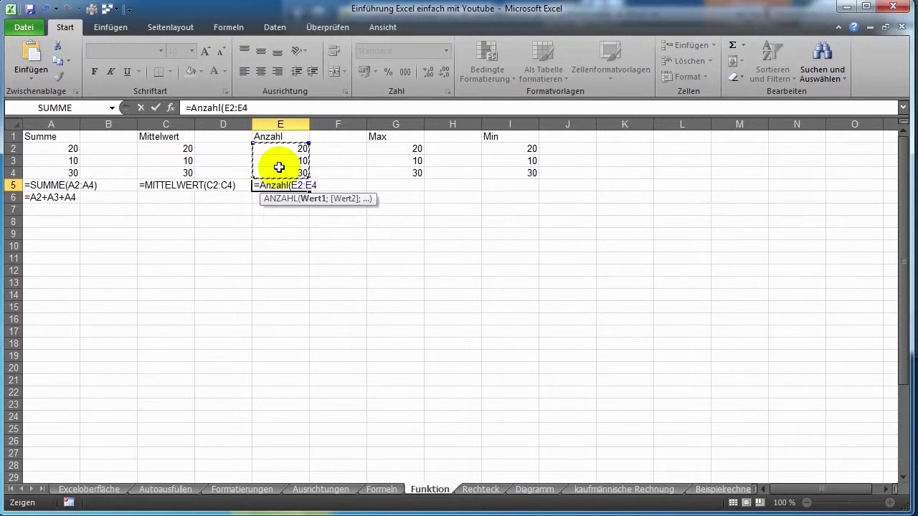
text())
key(Return)
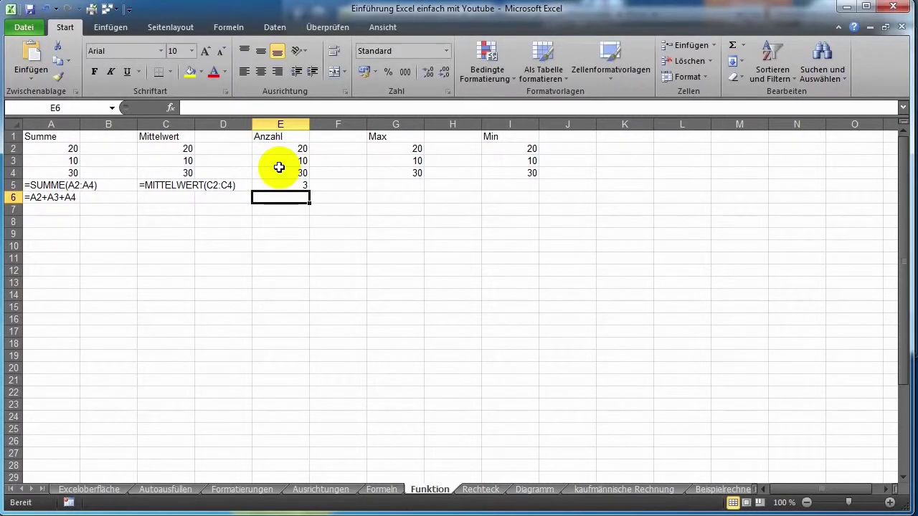
click(298, 162)
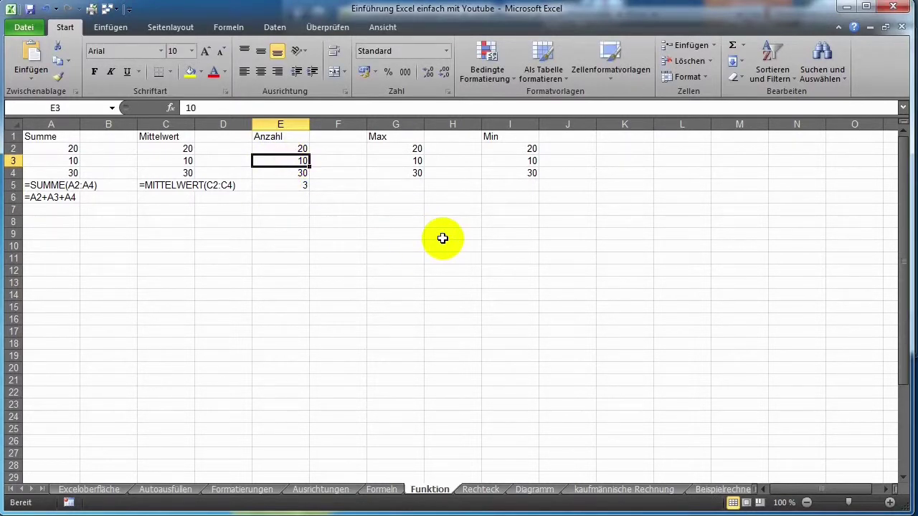
key(Delete)
Make E5 display its =ANZAHL(E2:E4) formula as text.
click(273, 184)
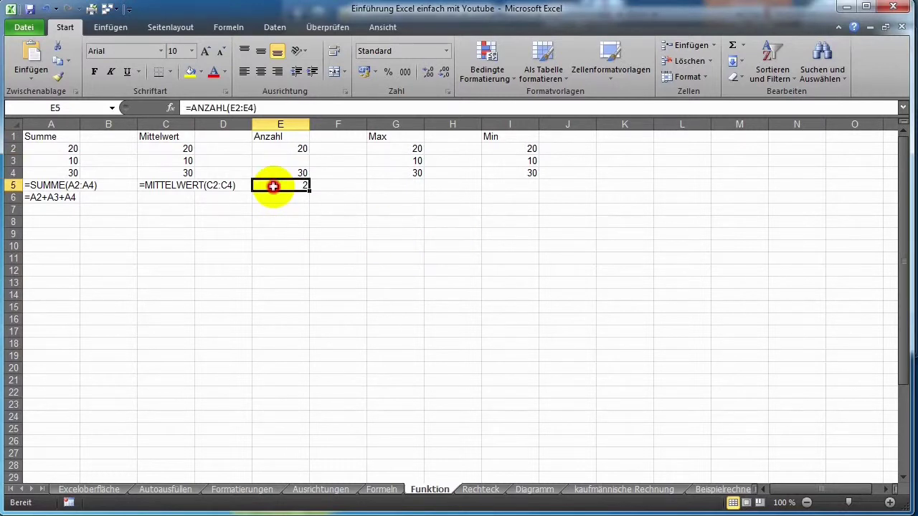
click(186, 108)
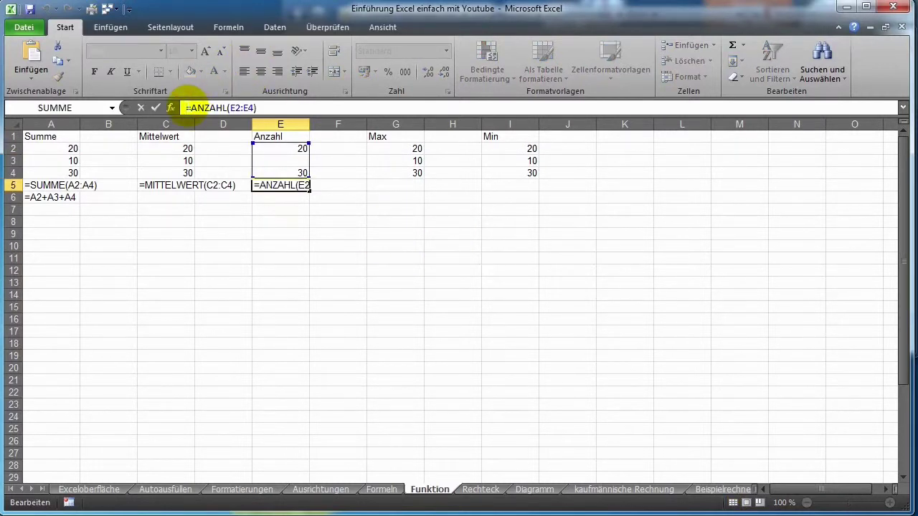
text(')
key(Return)
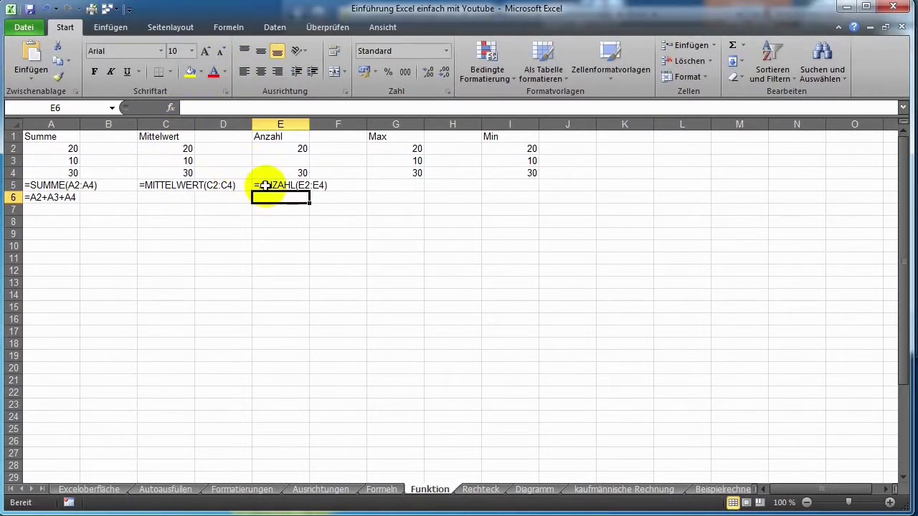
click(151, 199)
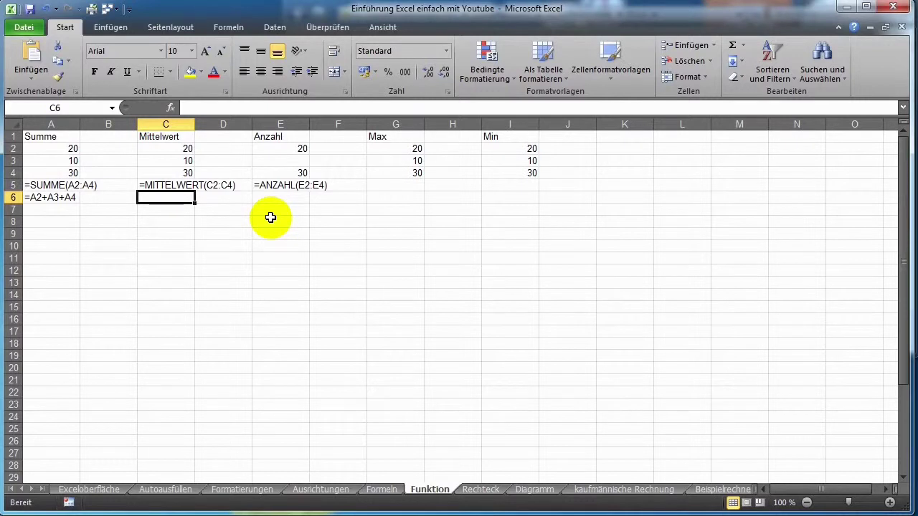
Enter =(C2+C3+C4)/ANZAHL(C2:C4) in C6, giving the average 20.
text(=()
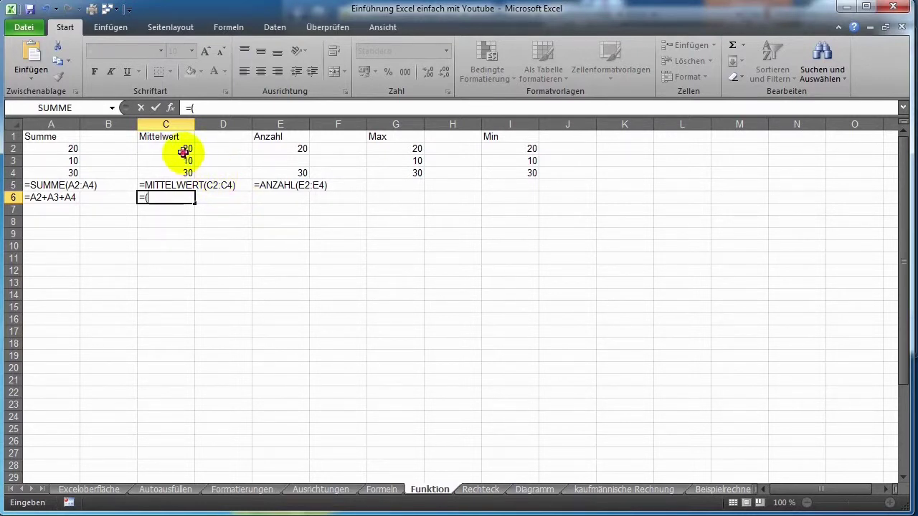
click(185, 150)
text(+)
click(177, 161)
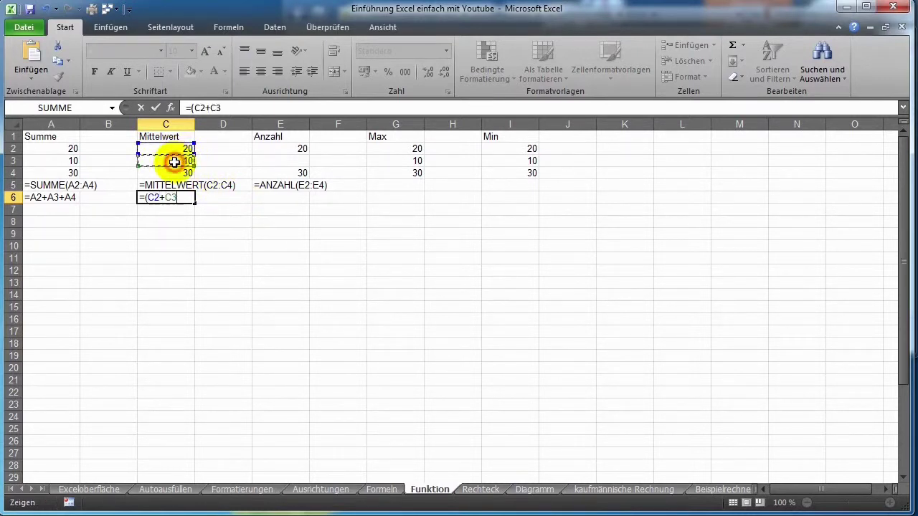
text(+)
click(176, 173)
text(+C4)/)
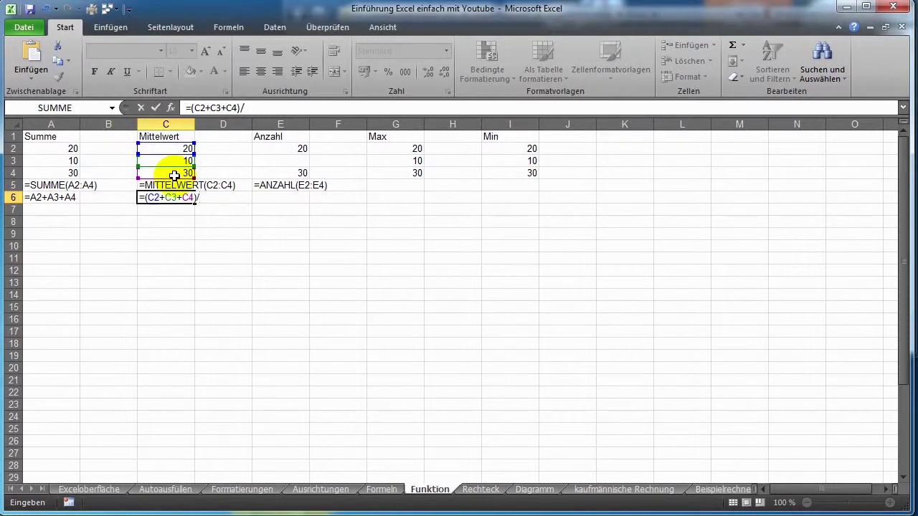
text(Anzahl)
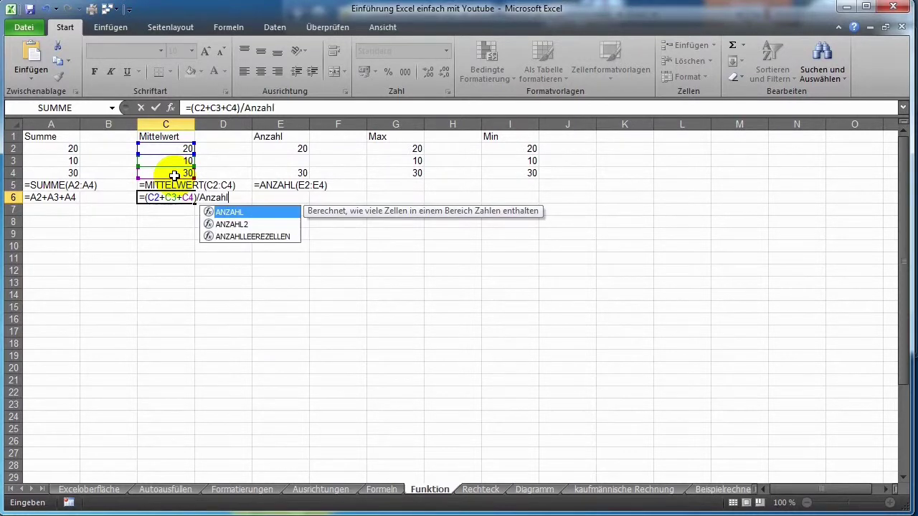
text(()
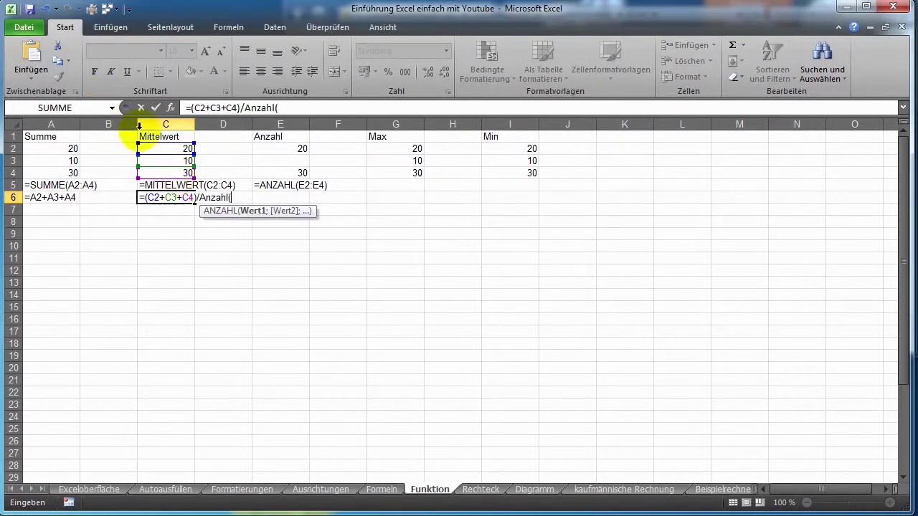
drag(156, 147, 160, 170)
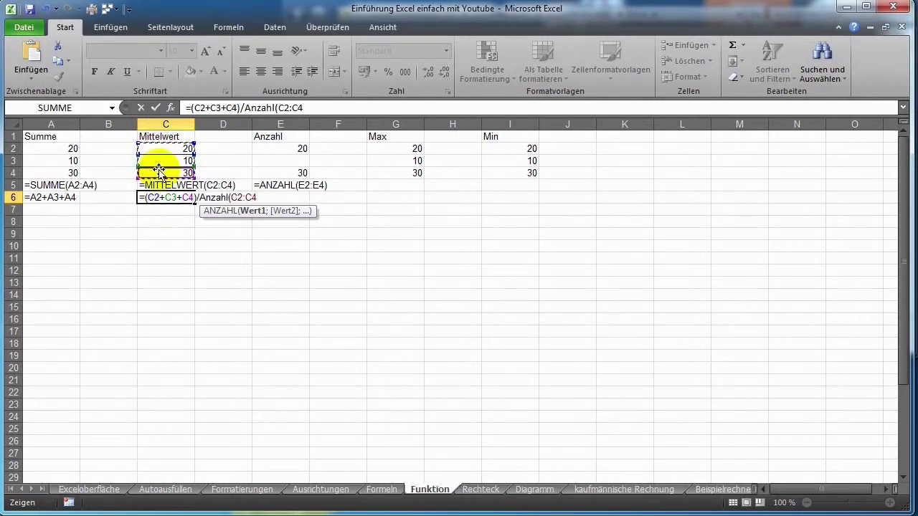
text())
key(Return)
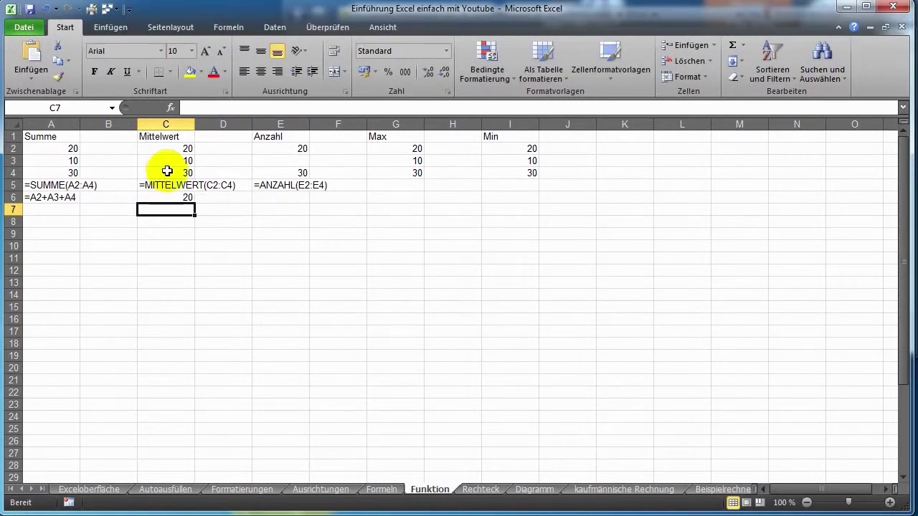
click(154, 198)
Remove the apostrophe from C5 so =MITTELWERT(C2:C4) calculates 20 again.
click(154, 187)
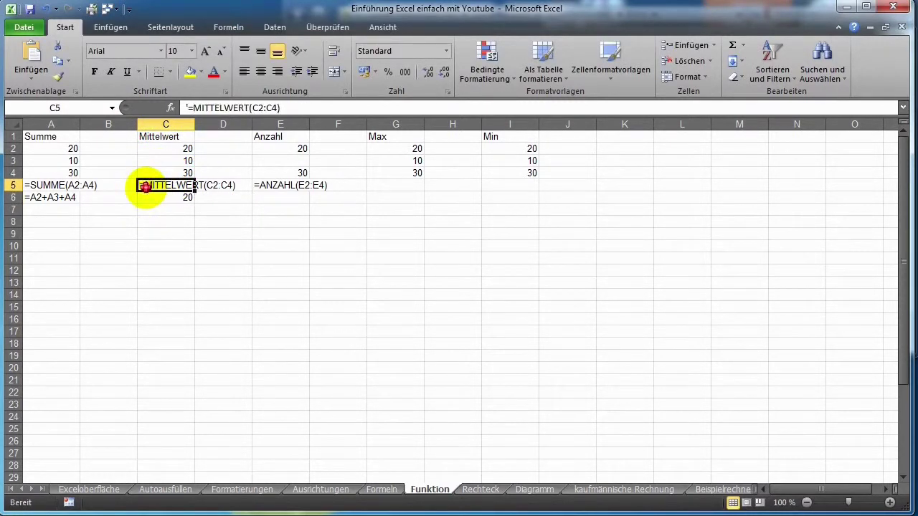
click(189, 107)
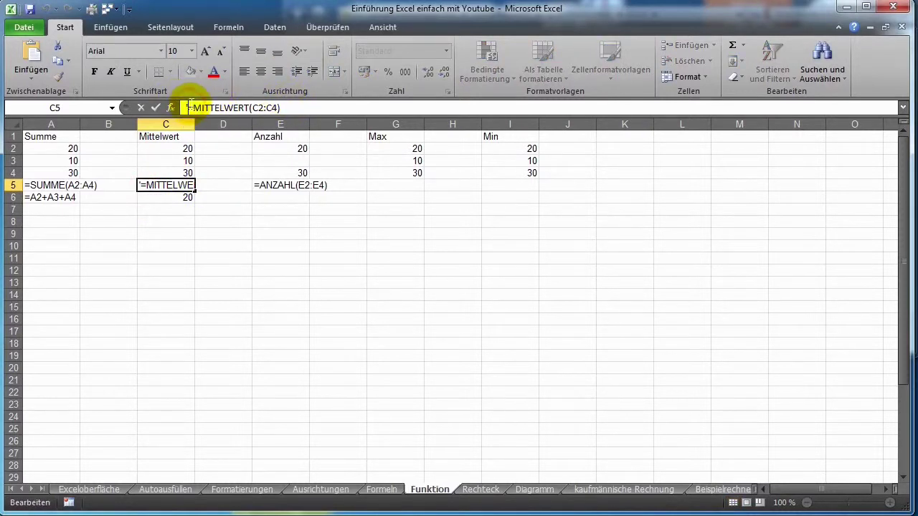
key(BackSpace)
key(Return)
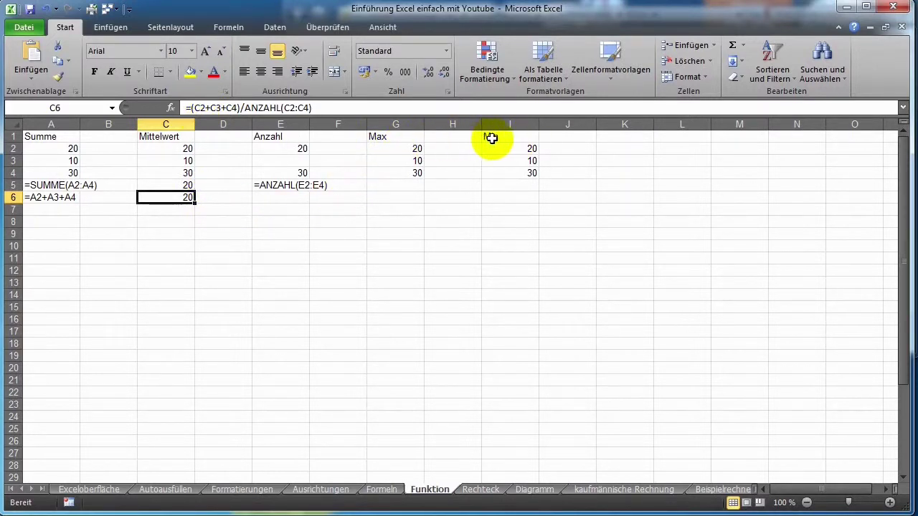
Enter =MAX(G2:G4) in G5, then prefix an apostrophe so it shows as text.
click(412, 185)
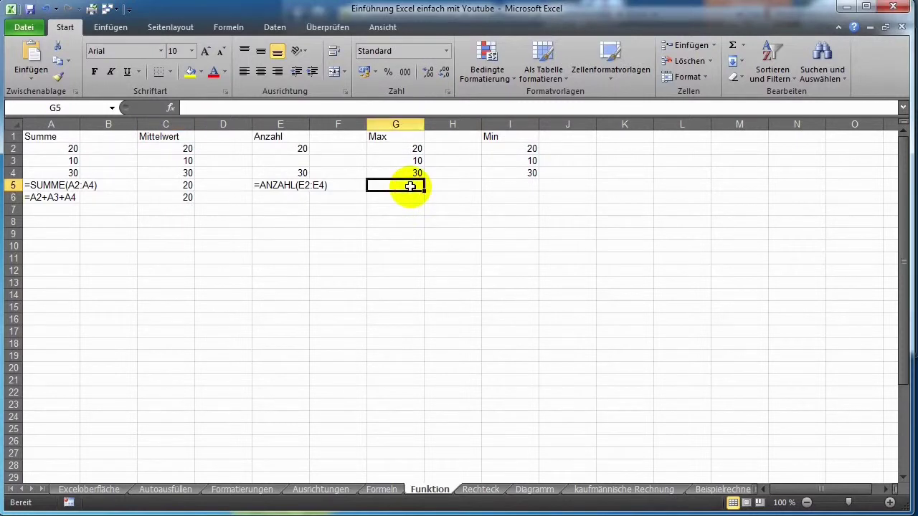
text(=)
text(ma)
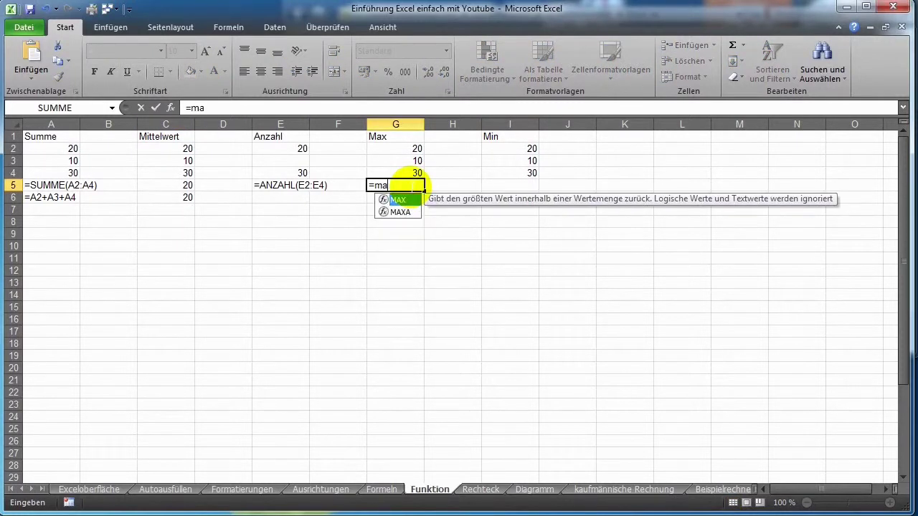
text(x()
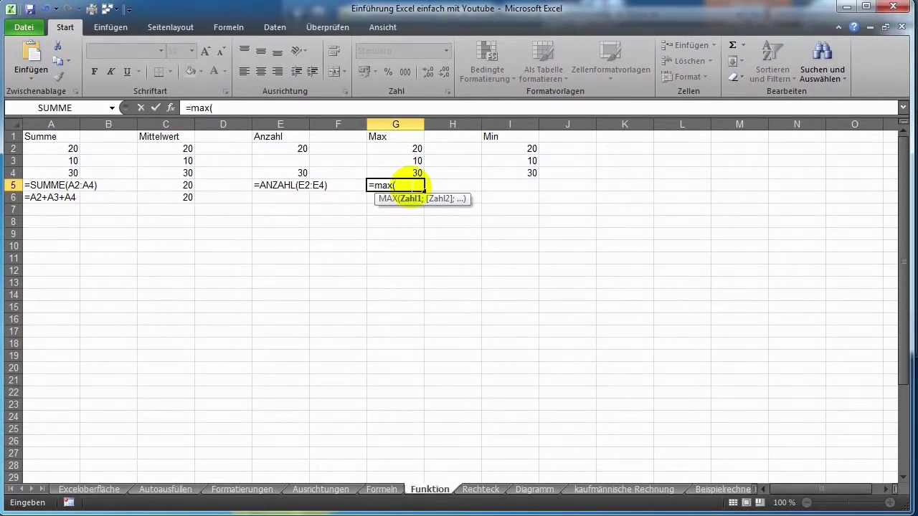
drag(412, 148, 411, 172)
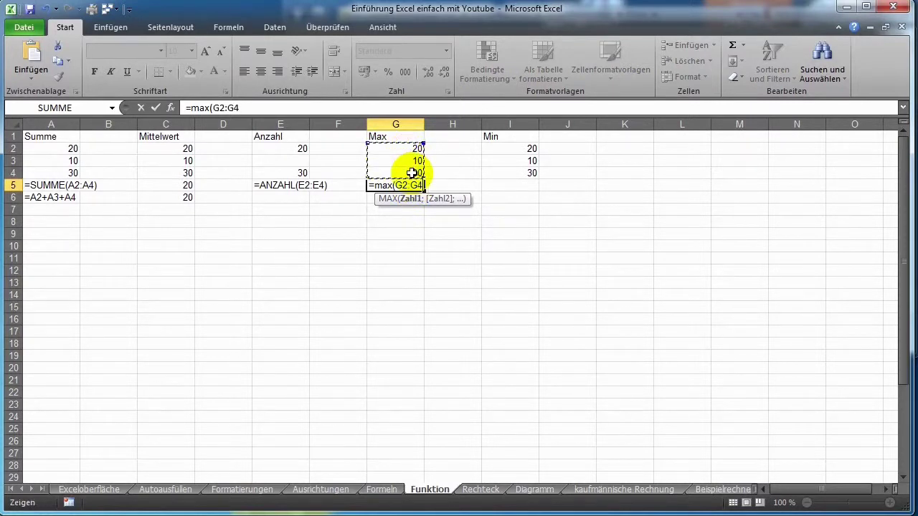
text())
key(Return)
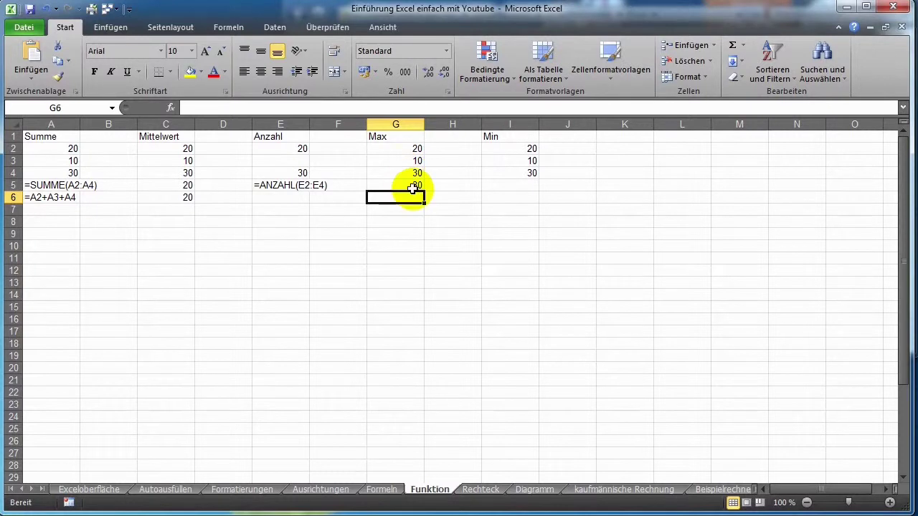
click(393, 187)
click(184, 107)
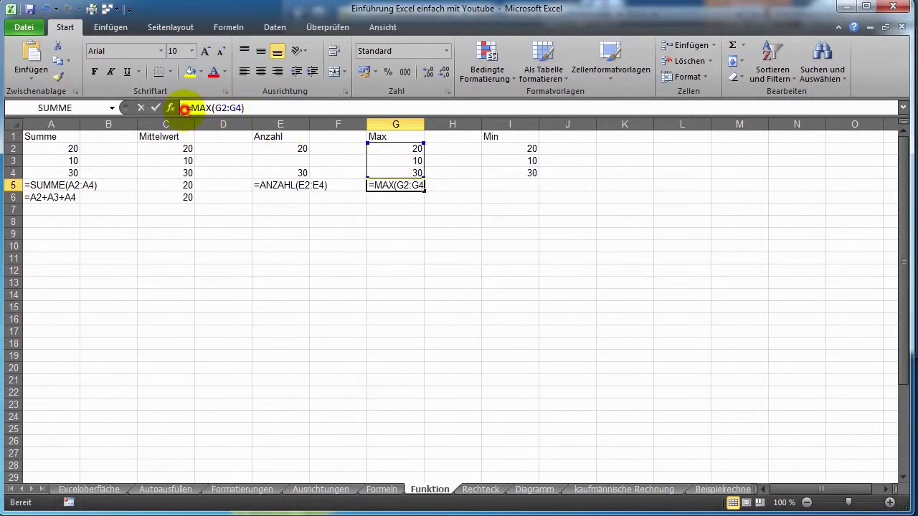
text(')
key(Return)
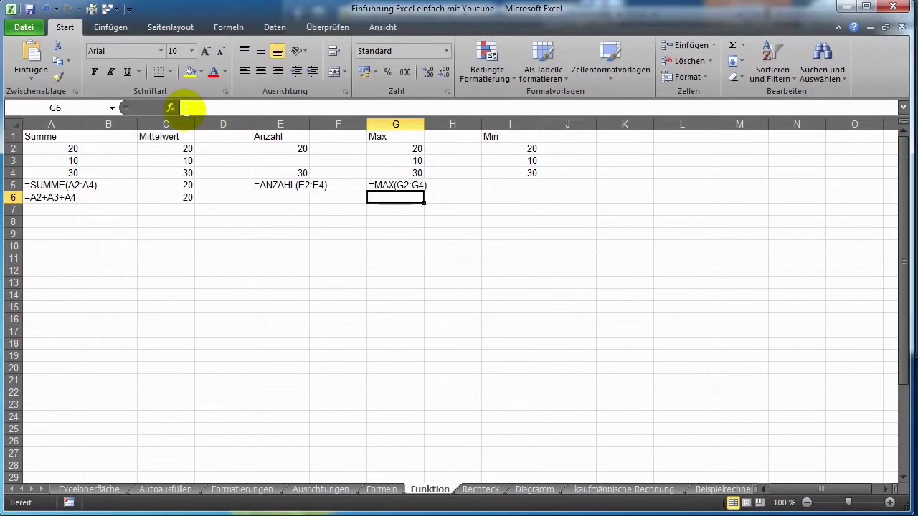
Enter =MIN(I2:I4) in I5, returning 10, then prefix an apostrophe to show it as text.
click(486, 186)
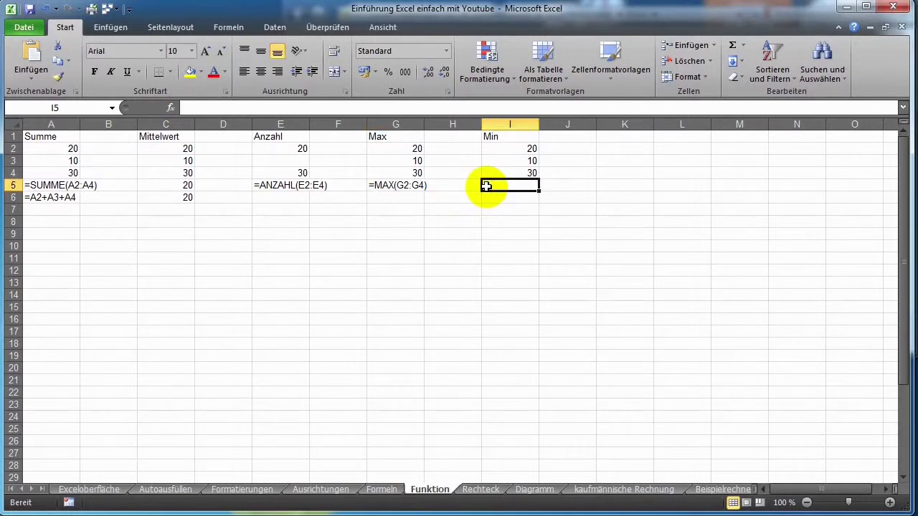
text(=min)
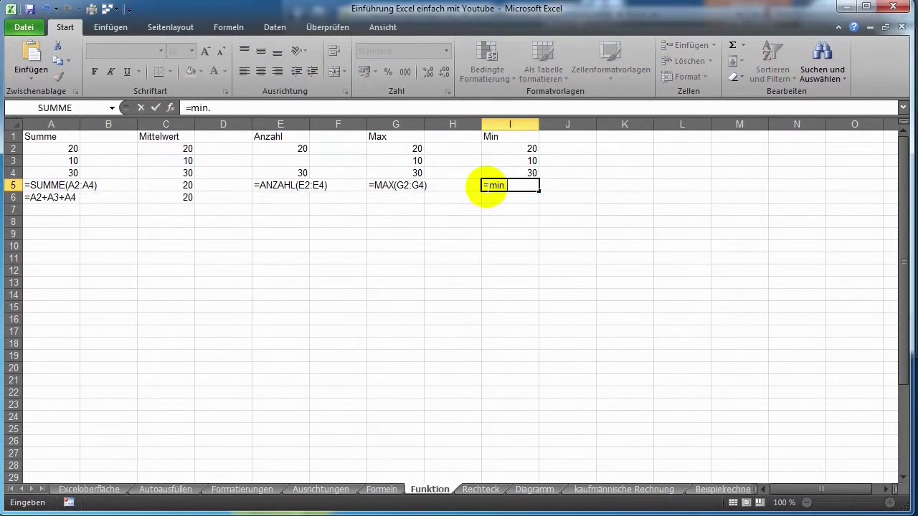
text(()
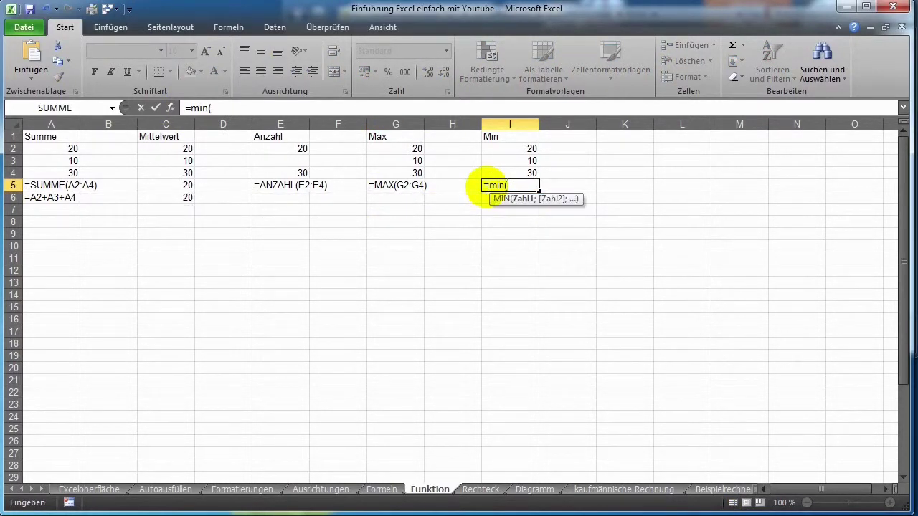
drag(512, 148, 513, 170)
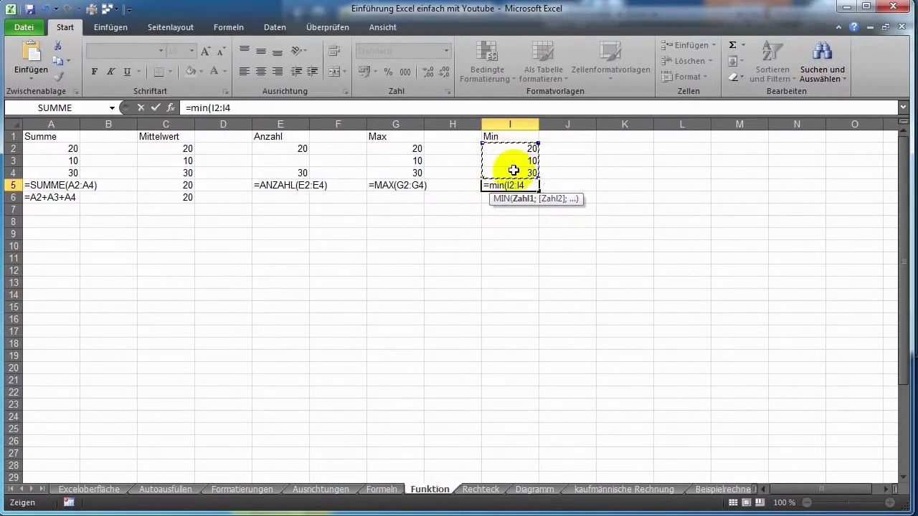
text())
key(Return)
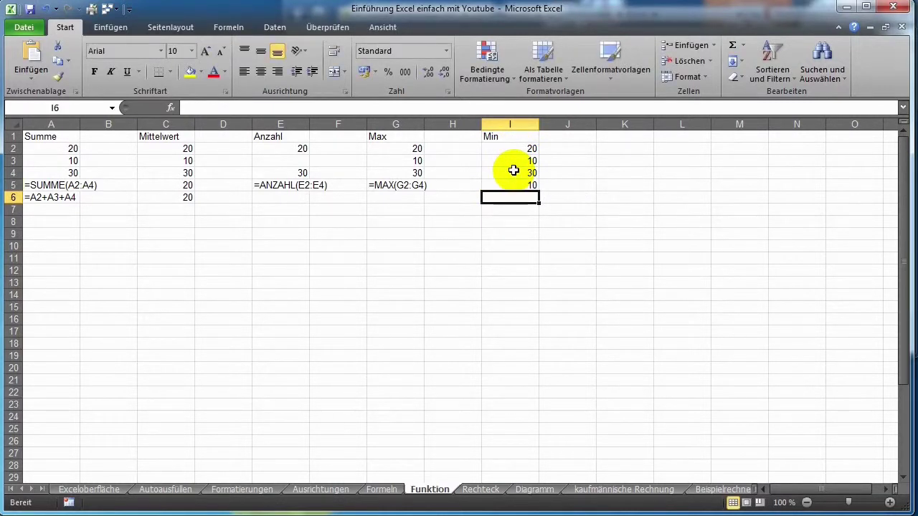
click(508, 184)
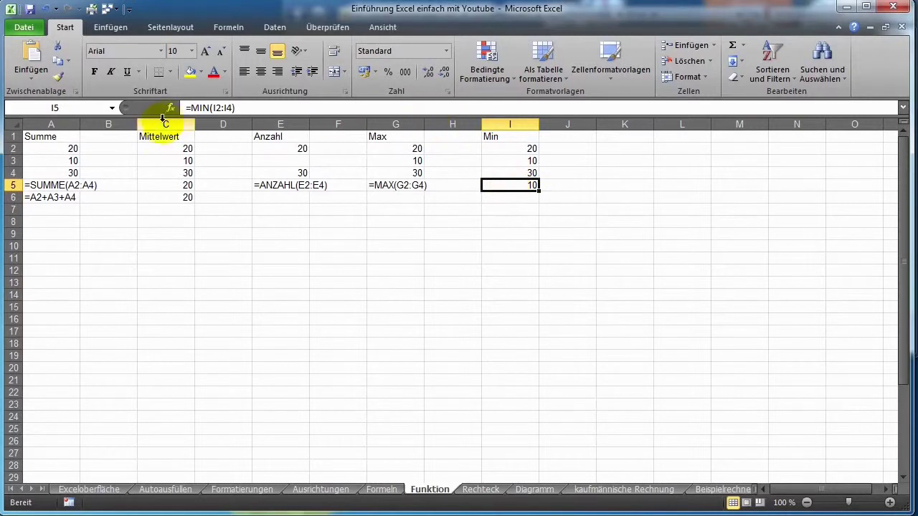
click(185, 107)
text(')
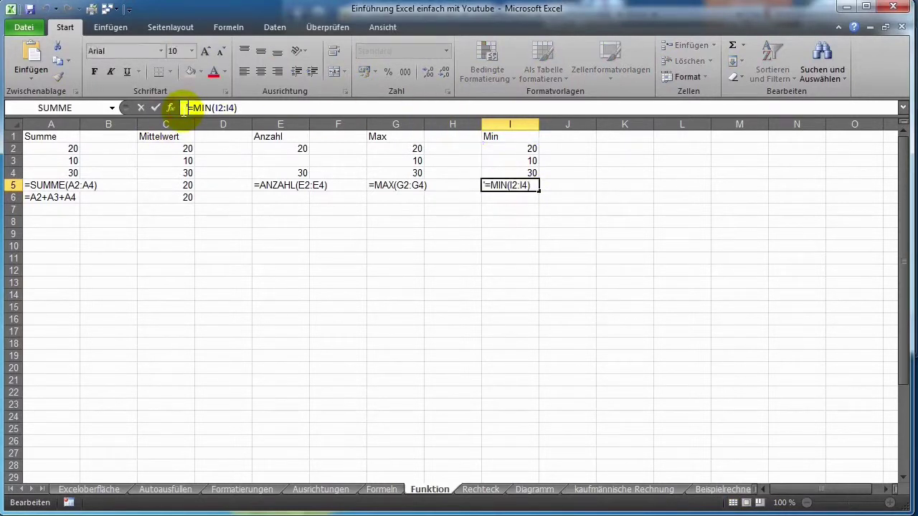